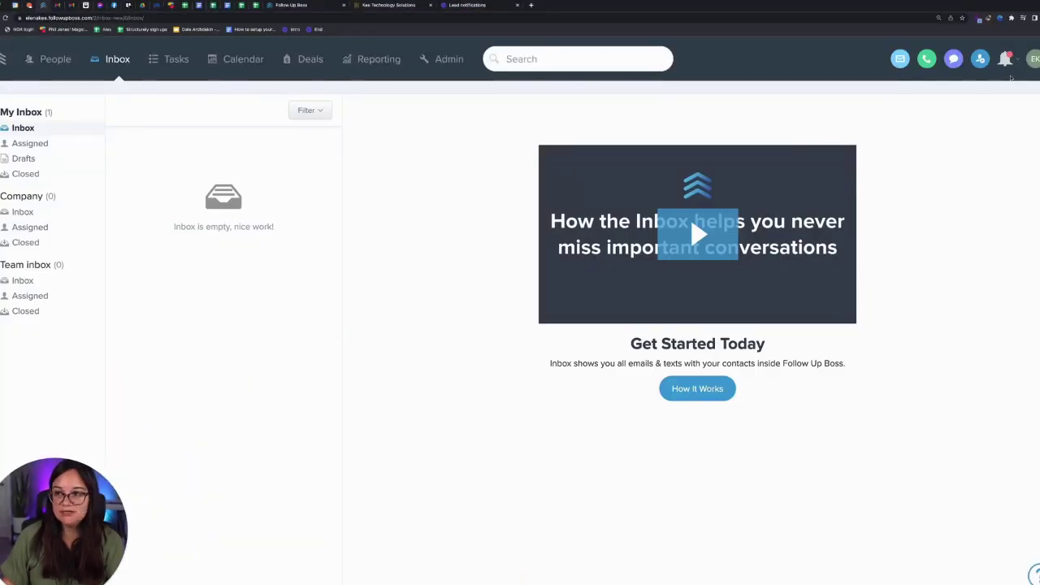
Turn on Blur Mode in Power-Ups to hide customer details, then go to My Settings
{"action": "left_click", "coordinate": [1034, 59]}
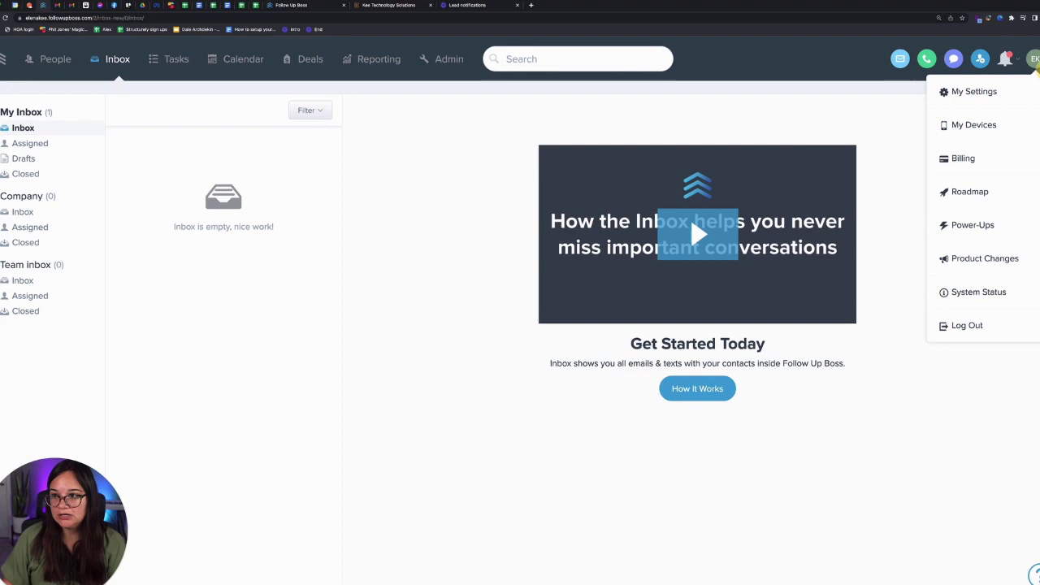
{"action": "left_click", "coordinate": [980, 224]}
{"action": "left_click", "coordinate": [16, 330]}
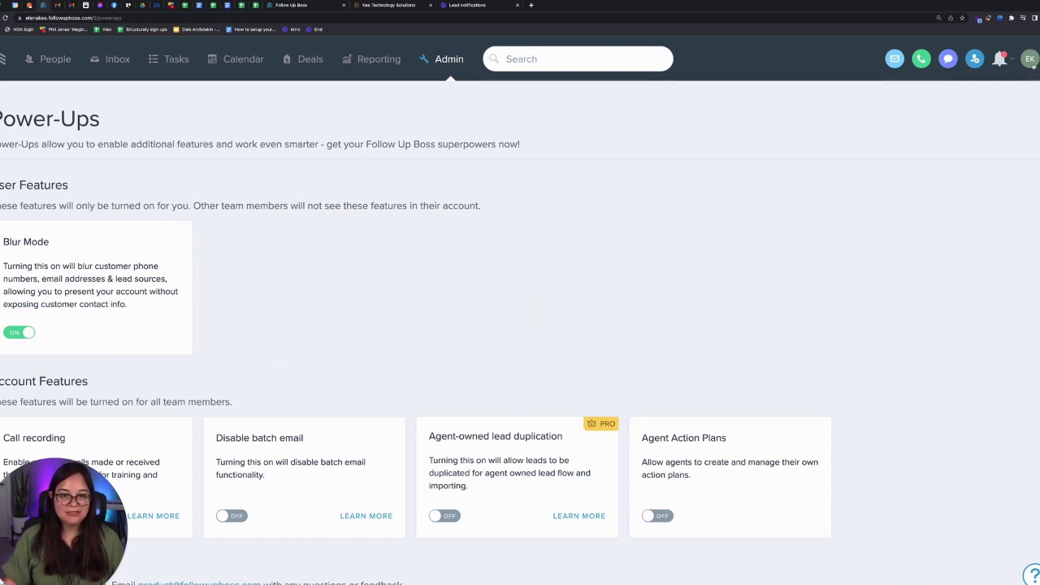
{"action": "left_click", "coordinate": [1029, 60]}
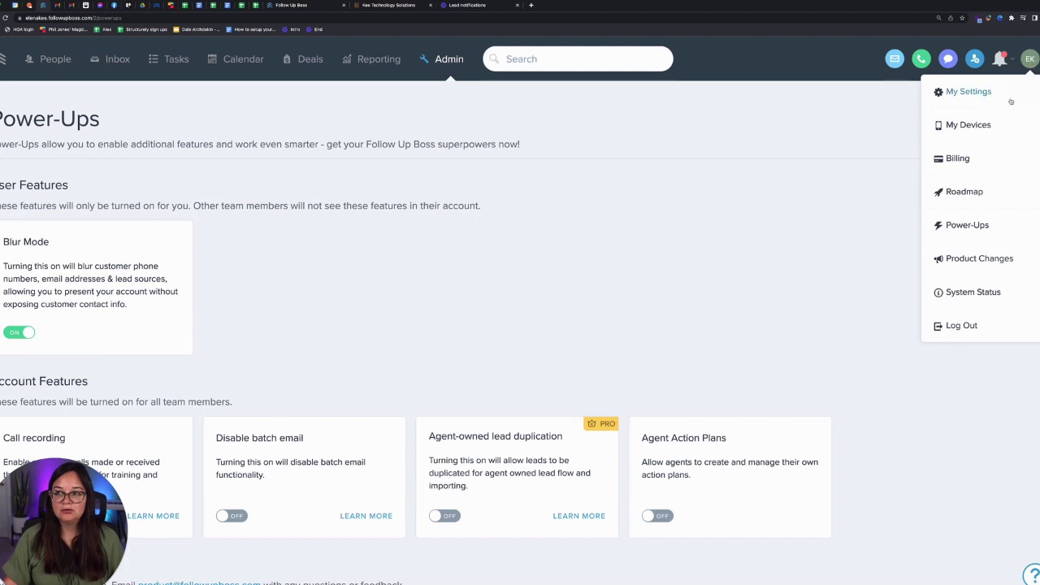
{"action": "left_click", "coordinate": [1010, 99]}
Highlight the Outbound Number label and show its tooltip about the default call and text number
{"action": "scroll", "coordinate": [456, 303], "scroll_direction": "down", "scroll_amount": 10}
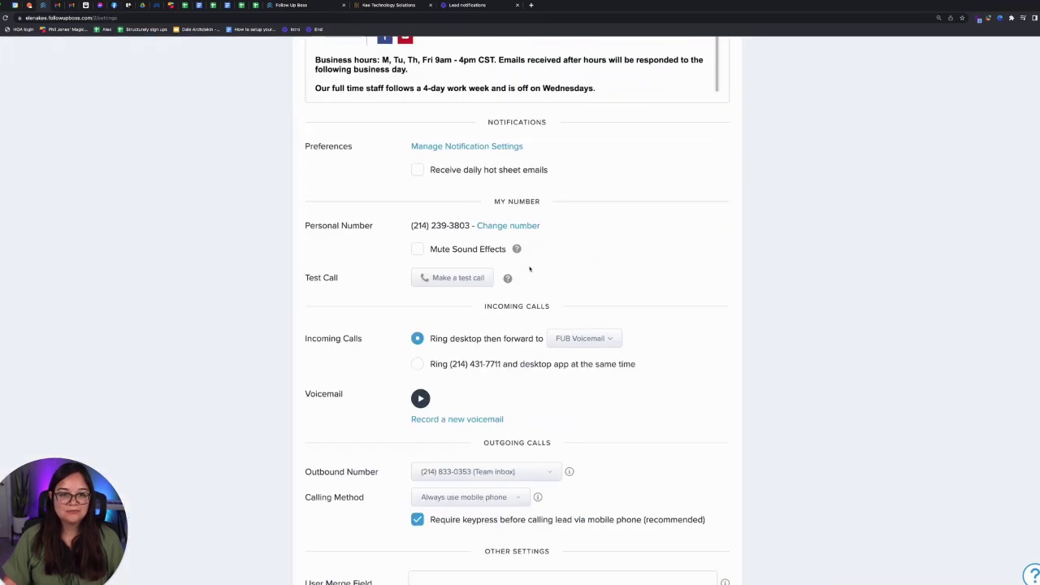
{"action": "scroll", "coordinate": [365, 303], "scroll_direction": "down", "scroll_amount": 1}
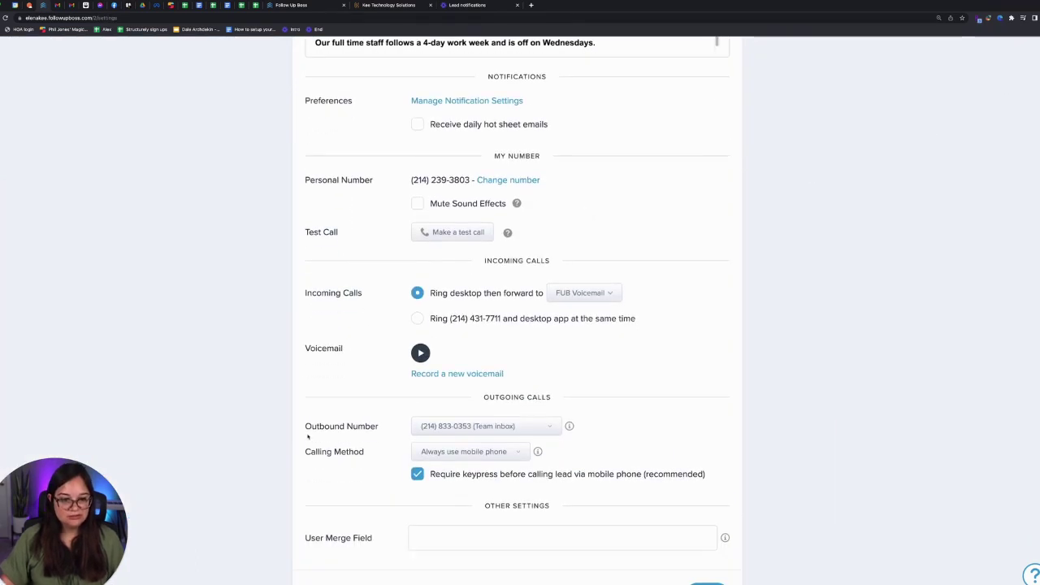
{"action": "left_click_drag", "start_coordinate": [307, 426], "coordinate": [379, 425]}
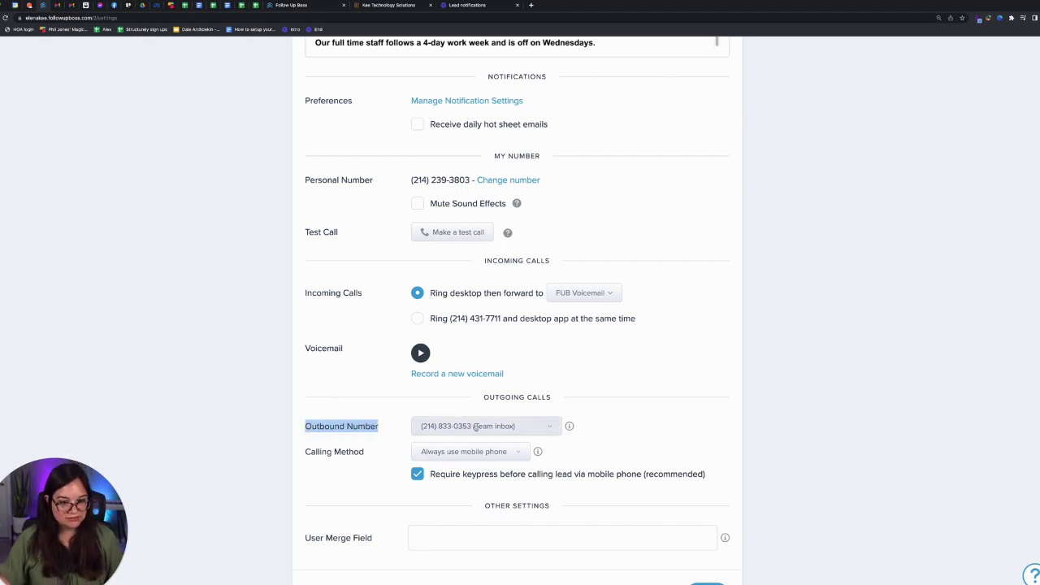
{"action": "mouse_move", "coordinate": [569, 426]}
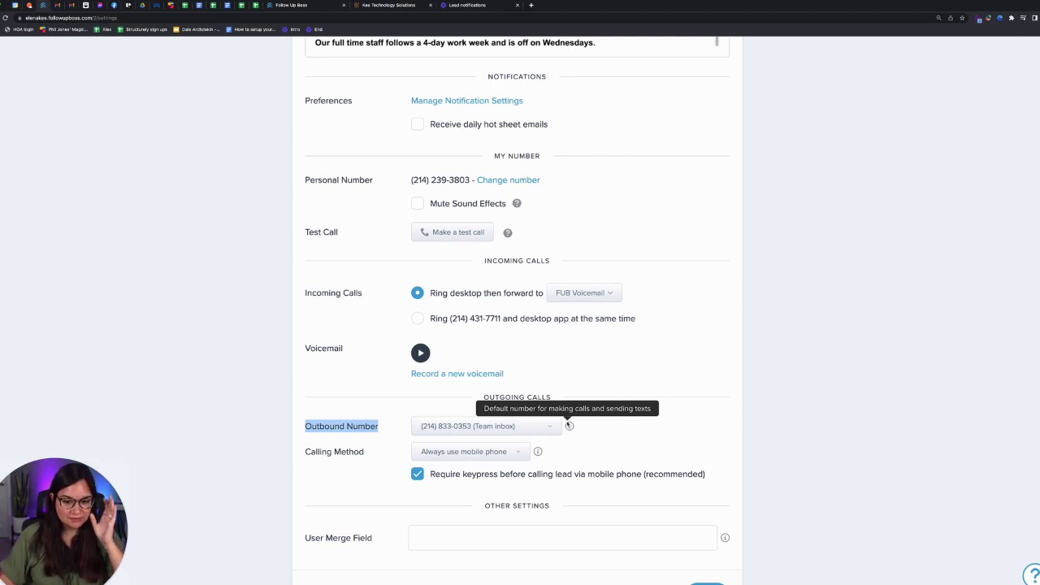
List the available outbound numbers, leaving Team inbox selected
{"action": "left_click", "coordinate": [525, 426]}
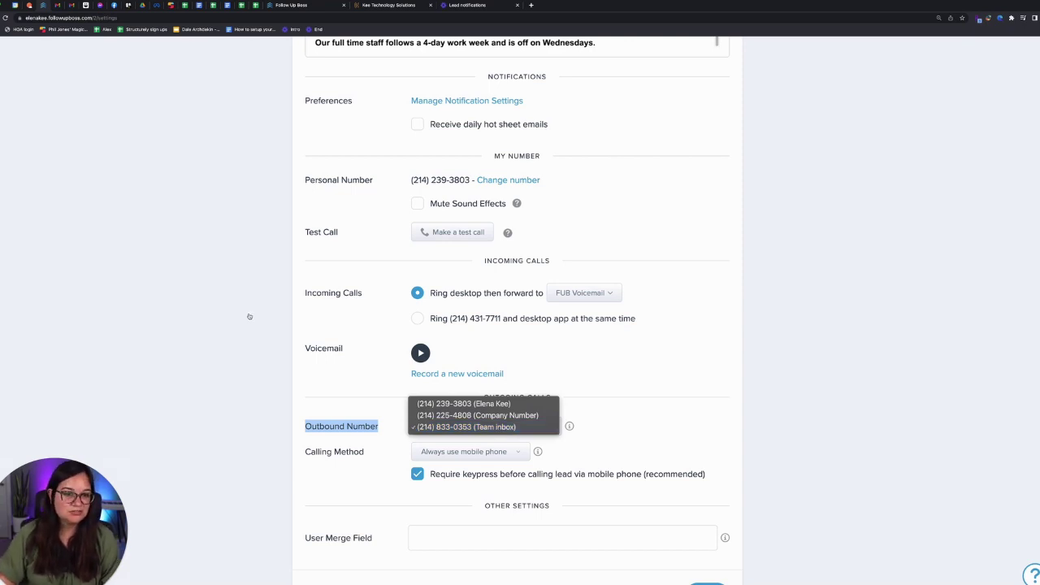
Keep Team inbox as the outbound number and open the Team Inboxes Manage page
{"action": "left_click", "coordinate": [250, 349]}
{"action": "scroll", "coordinate": [162, 244], "scroll_direction": "up", "scroll_amount": 15}
{"action": "left_click", "coordinate": [100, 58]}
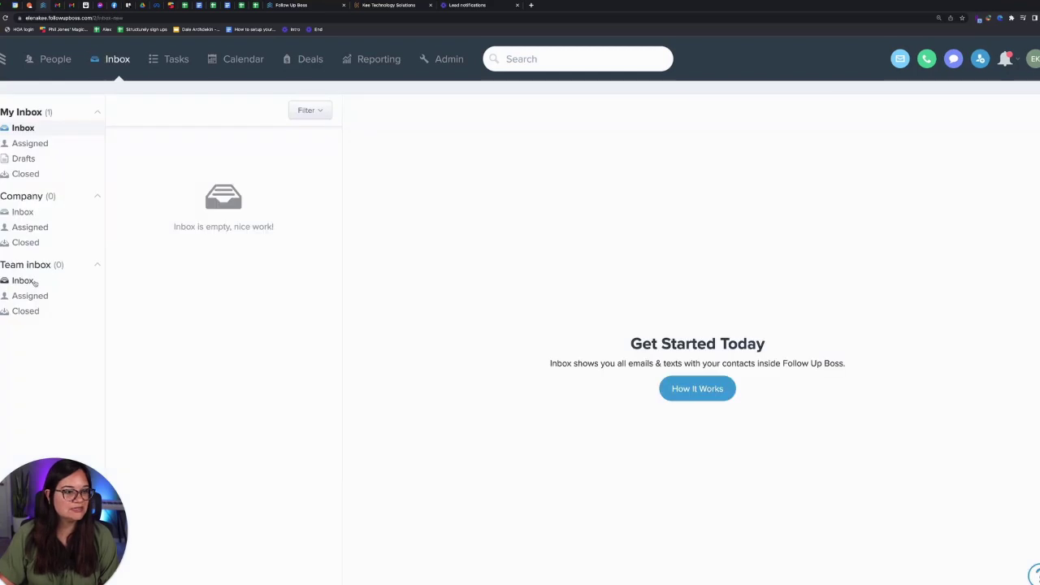
{"action": "left_click", "coordinate": [24, 280]}
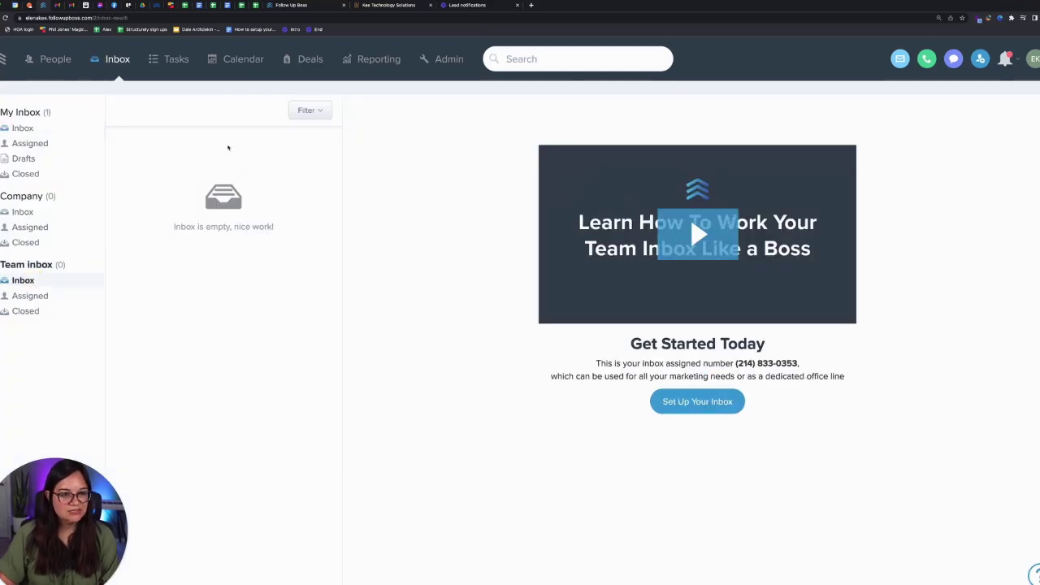
{"action": "left_click_drag", "start_coordinate": [104, 528], "coordinate": [239, 383]}
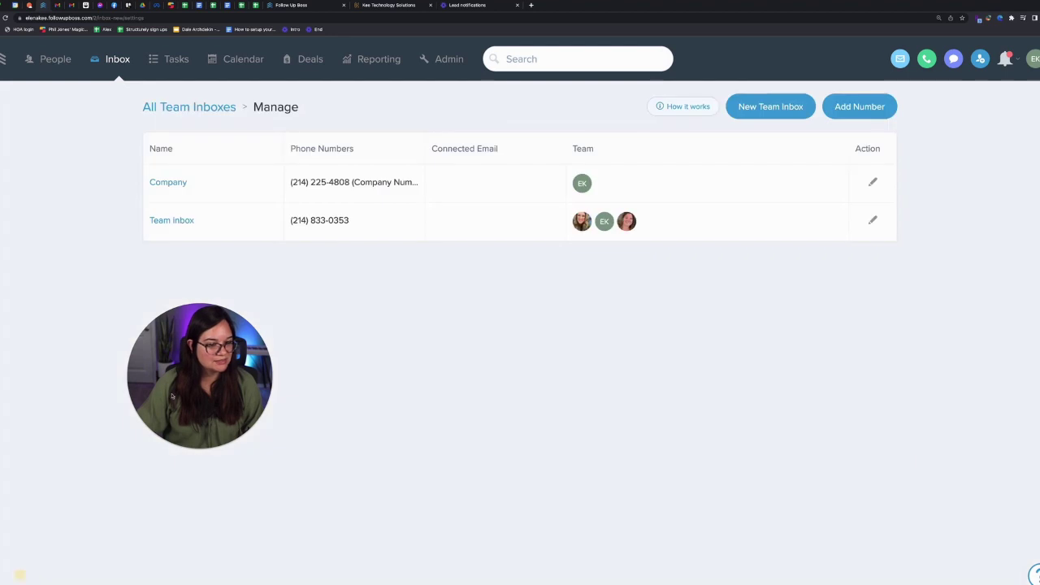
{"action": "left_click", "coordinate": [289, 220]}
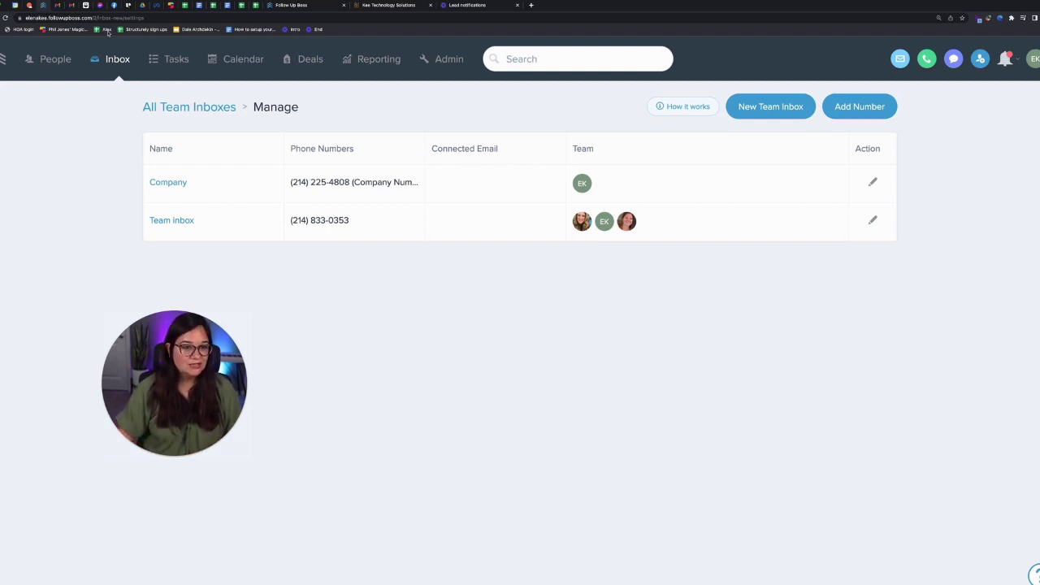
Go back to the Inbox and open the Team inbox view showing its assigned number
{"action": "left_click", "coordinate": [109, 61]}
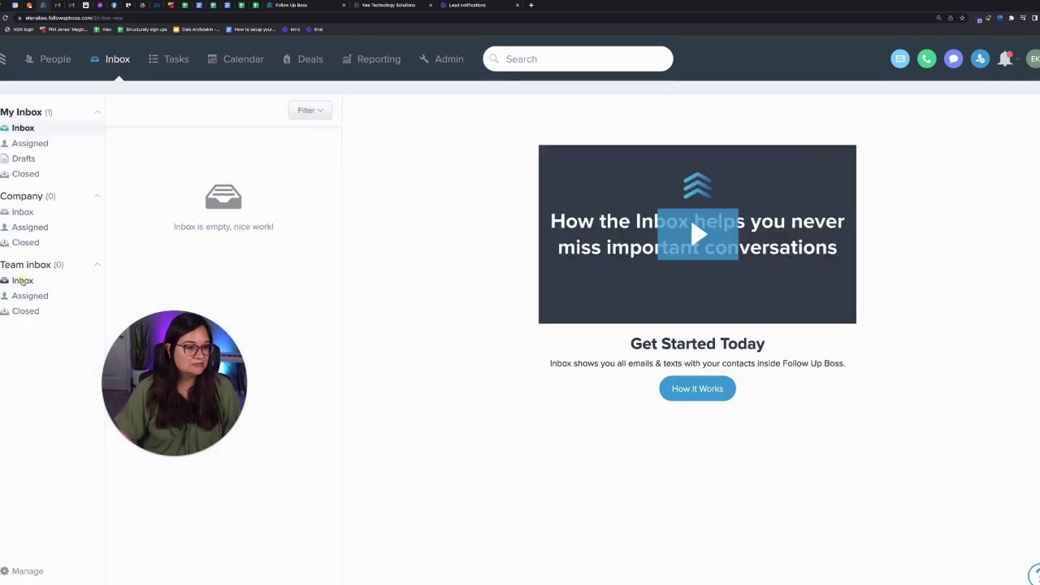
{"action": "left_click", "coordinate": [22, 280]}
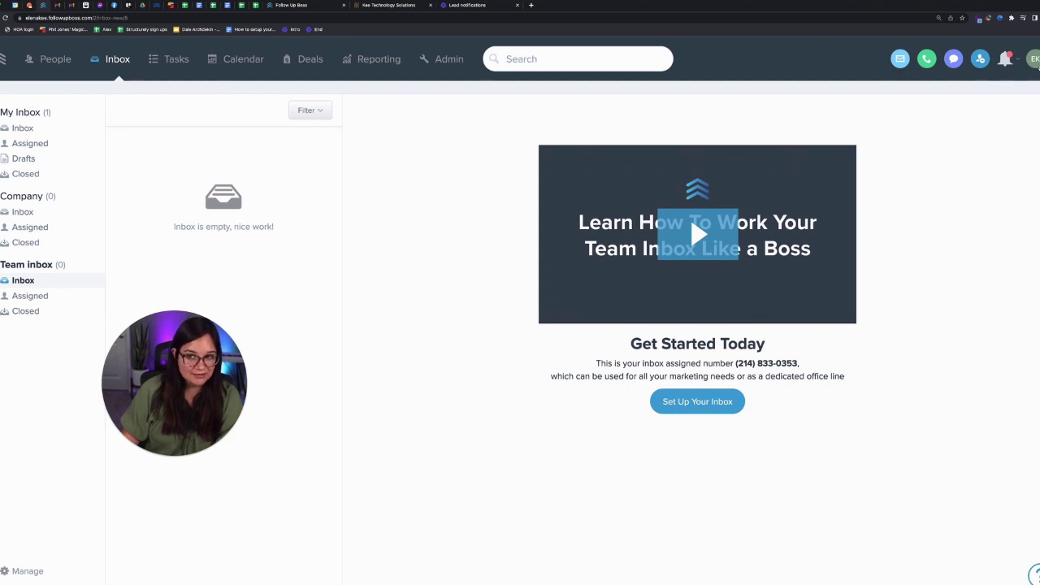
In My Settings, clear the profile Phone field and dismiss the saved number suggestions
{"action": "left_click", "coordinate": [1036, 62]}
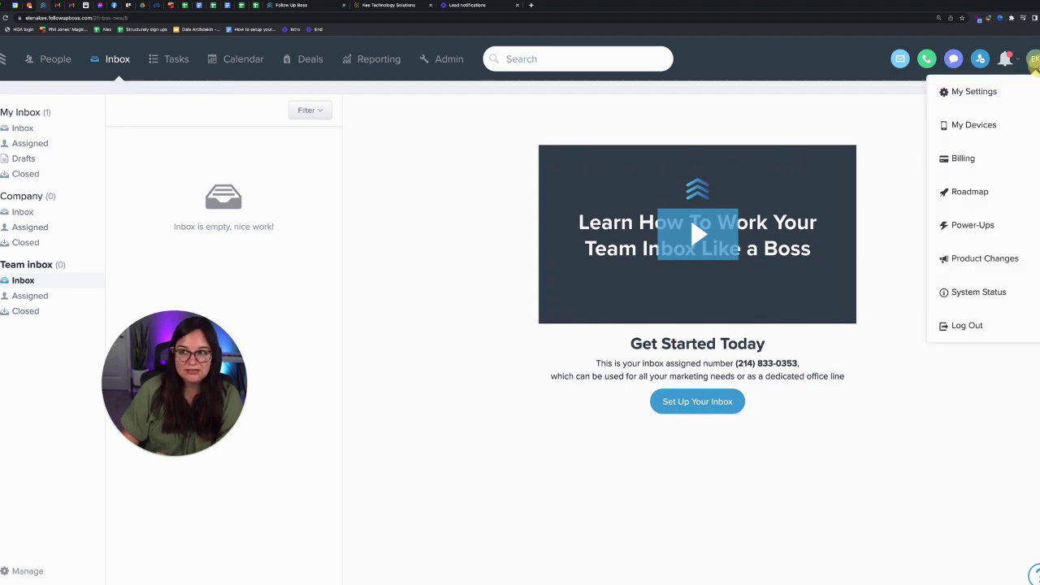
{"action": "left_click", "coordinate": [1016, 97]}
{"action": "left_click", "coordinate": [411, 212]}
{"action": "key", "text": "ctrl+a"}
{"action": "key", "text": "BackSpace"}
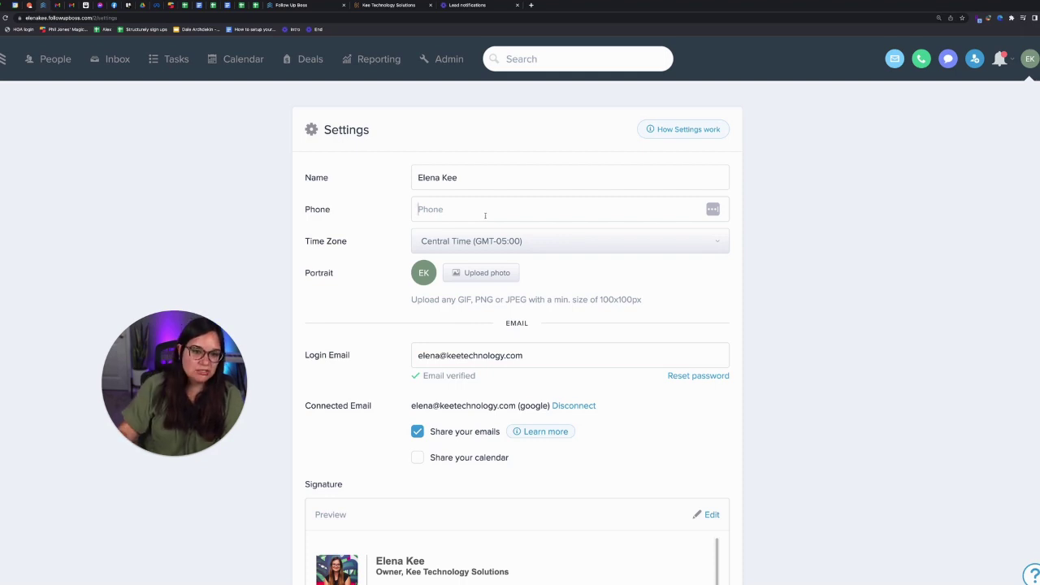
{"action": "left_click", "coordinate": [484, 213]}
{"action": "left_click", "coordinate": [358, 209]}
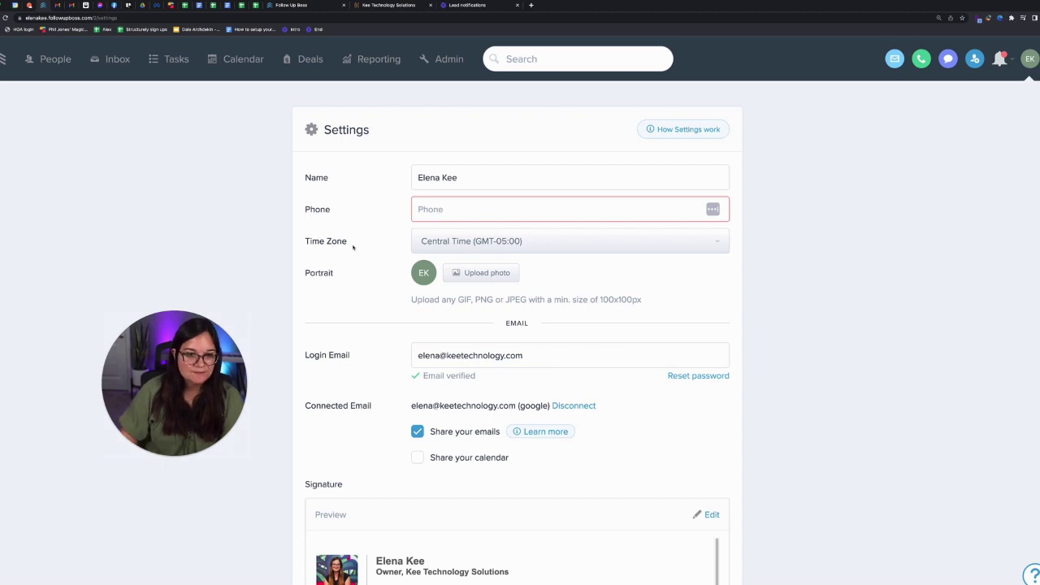
Set Incoming Calls to 'Ring settings phone and desktop app at the same time'
{"action": "scroll", "coordinate": [351, 249], "scroll_direction": "down", "scroll_amount": 1}
{"action": "scroll", "coordinate": [351, 250], "scroll_direction": "down", "scroll_amount": 6}
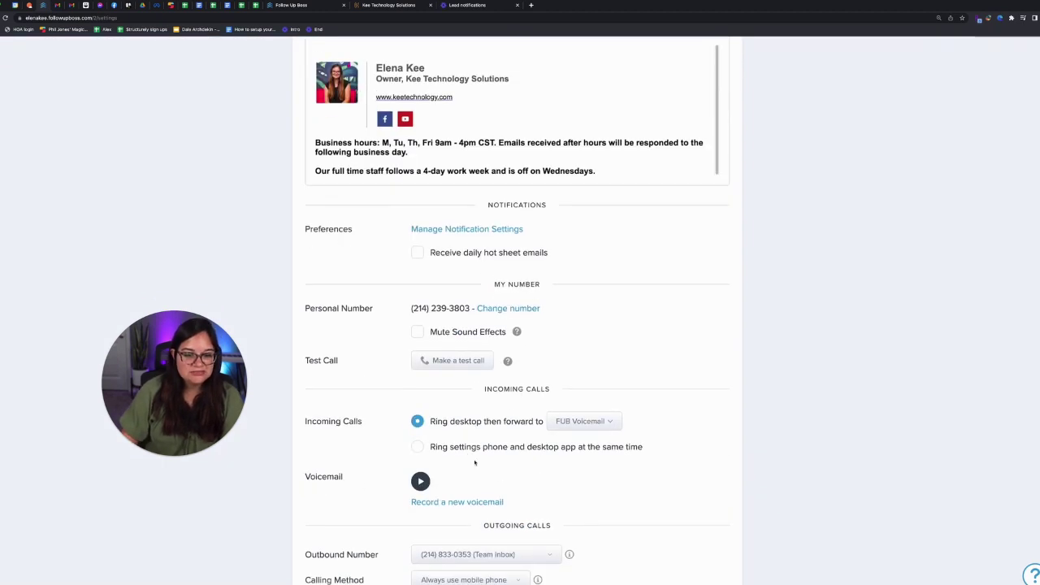
{"action": "left_click", "coordinate": [460, 447]}
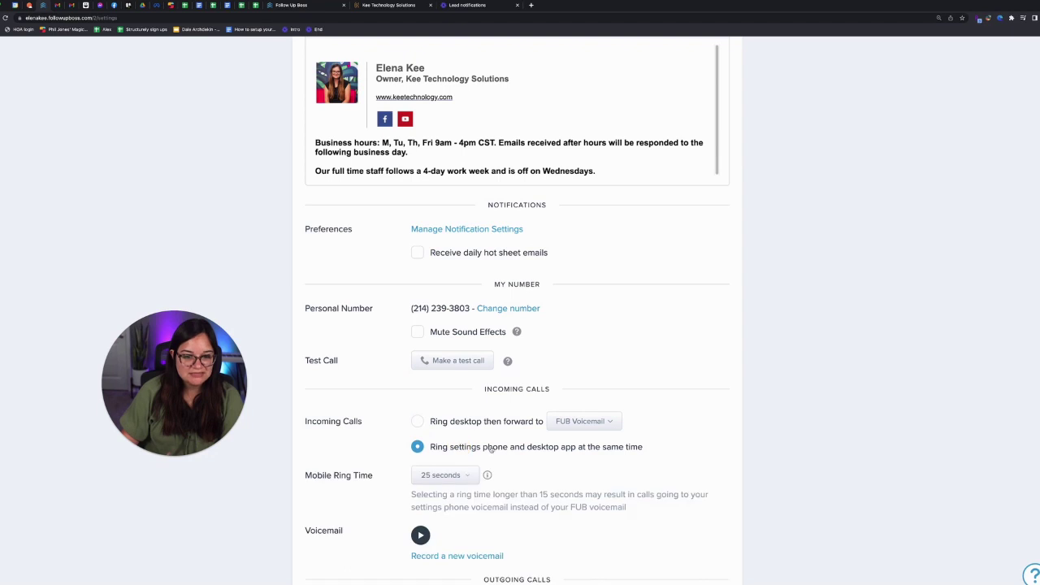
{"action": "scroll", "coordinate": [476, 395], "scroll_direction": "up", "scroll_amount": 4}
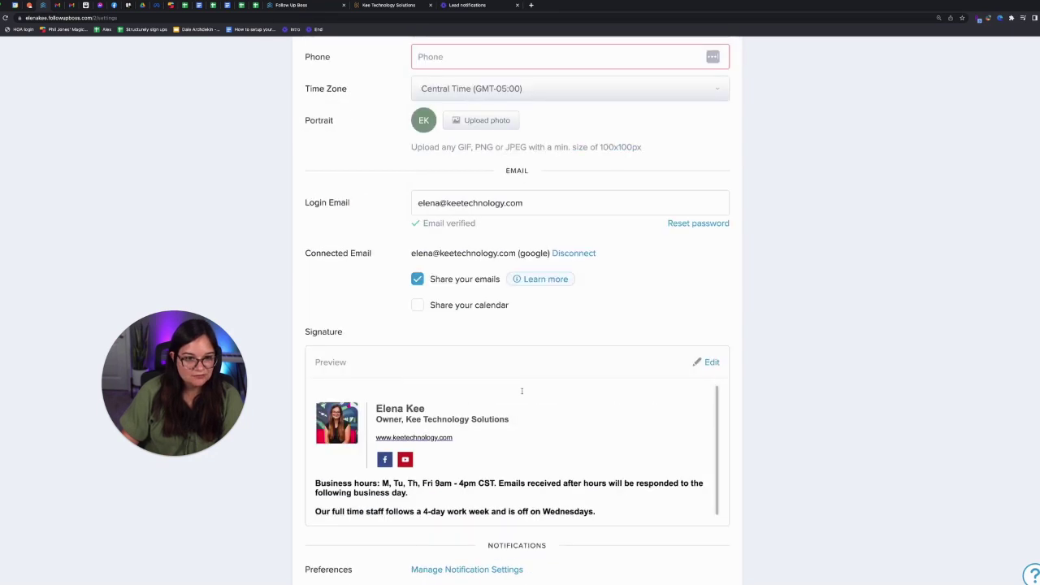
Set incoming calls to ring desktop then forward to FUB Voicemail, and list the outbound numbers
{"action": "scroll", "coordinate": [452, 425], "scroll_direction": "down", "scroll_amount": 3}
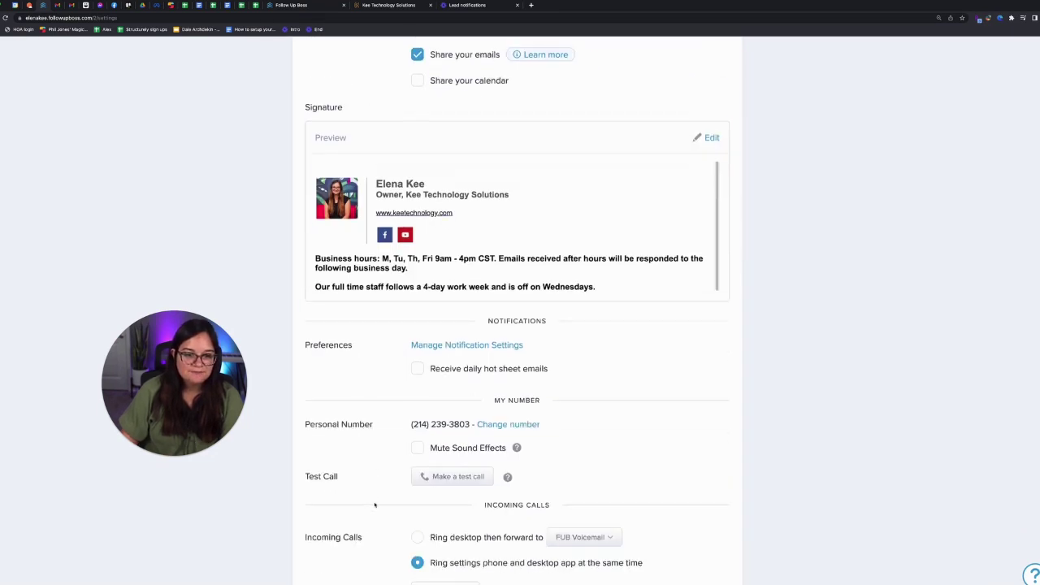
{"action": "left_click", "coordinate": [431, 537]}
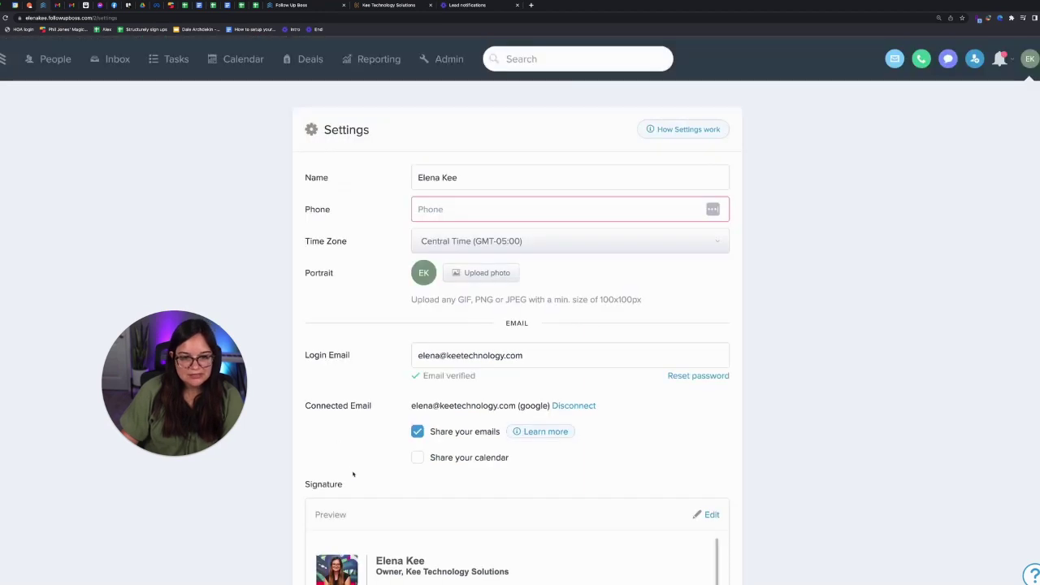
{"action": "scroll", "coordinate": [350, 468], "scroll_direction": "down", "scroll_amount": 10}
{"action": "left_click", "coordinate": [483, 381]}
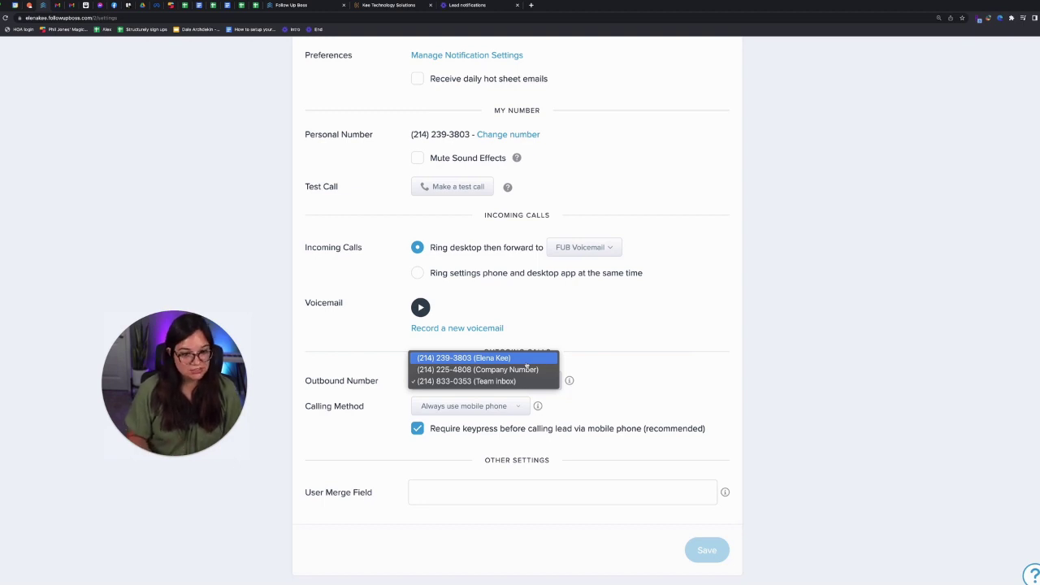
Close the outbound number list keeping the Team inbox number, and highlight the Voicemail setting
{"action": "left_click", "coordinate": [622, 383]}
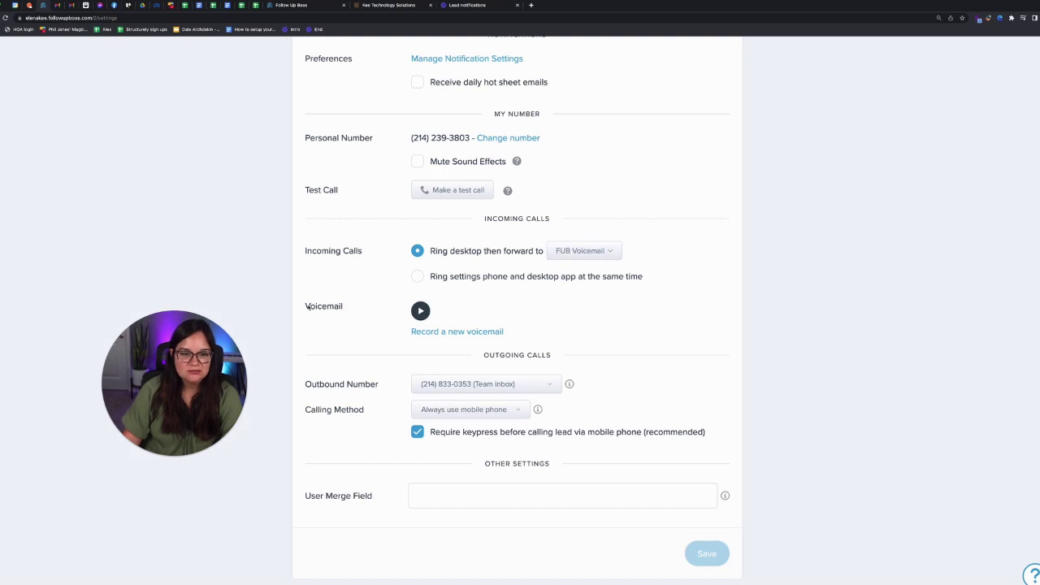
{"action": "left_click_drag", "start_coordinate": [307, 306], "coordinate": [353, 302]}
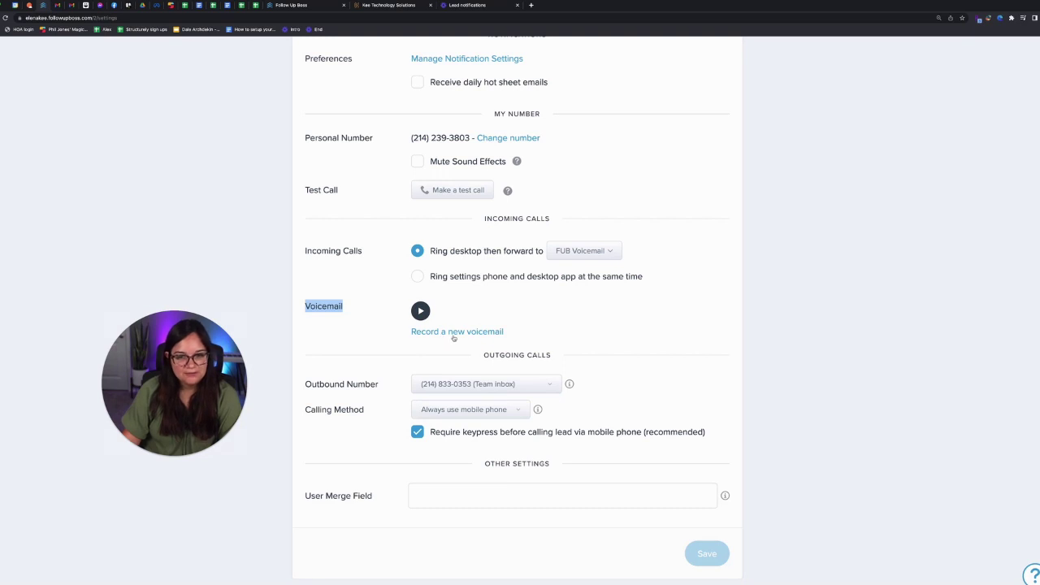
{"action": "left_click", "coordinate": [450, 278]}
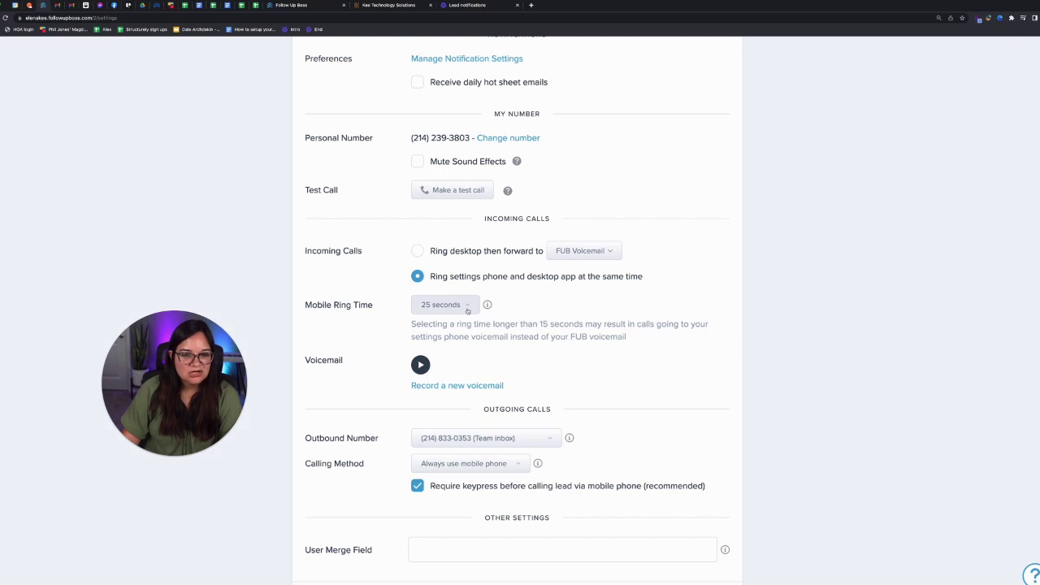
{"action": "left_click_drag", "start_coordinate": [447, 324], "coordinate": [557, 329]}
{"action": "left_click_drag", "start_coordinate": [412, 324], "coordinate": [678, 340]}
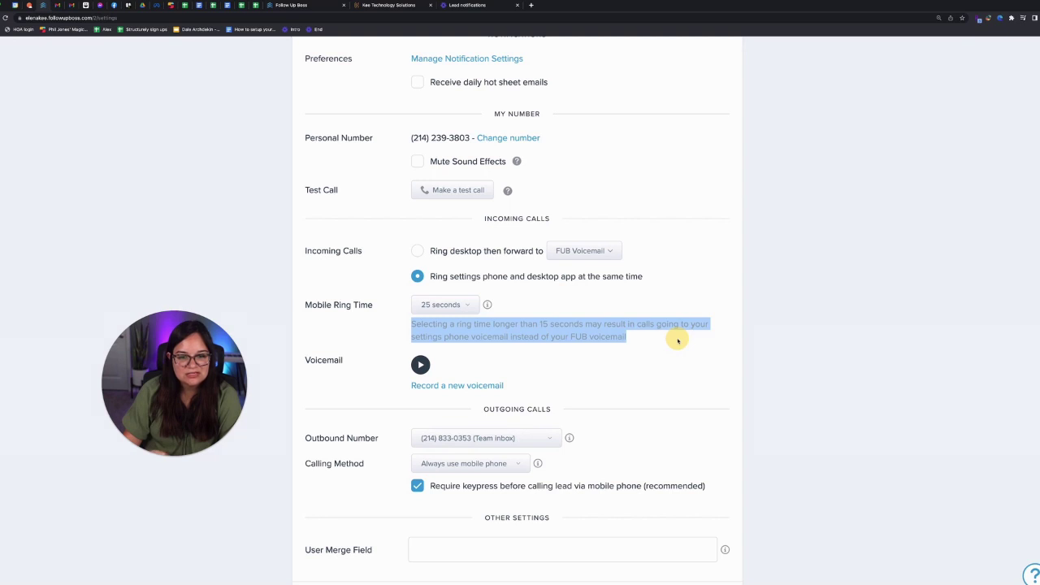
{"action": "left_click", "coordinate": [560, 341]}
{"action": "triple_click", "coordinate": [560, 341]}
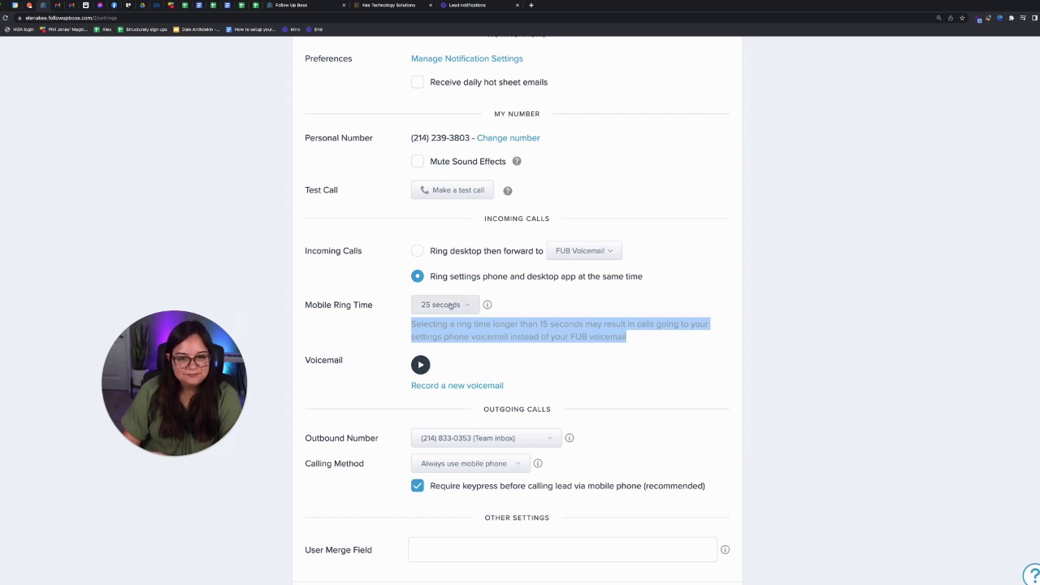
{"action": "left_click", "coordinate": [451, 306]}
{"action": "left_click", "coordinate": [450, 282]}
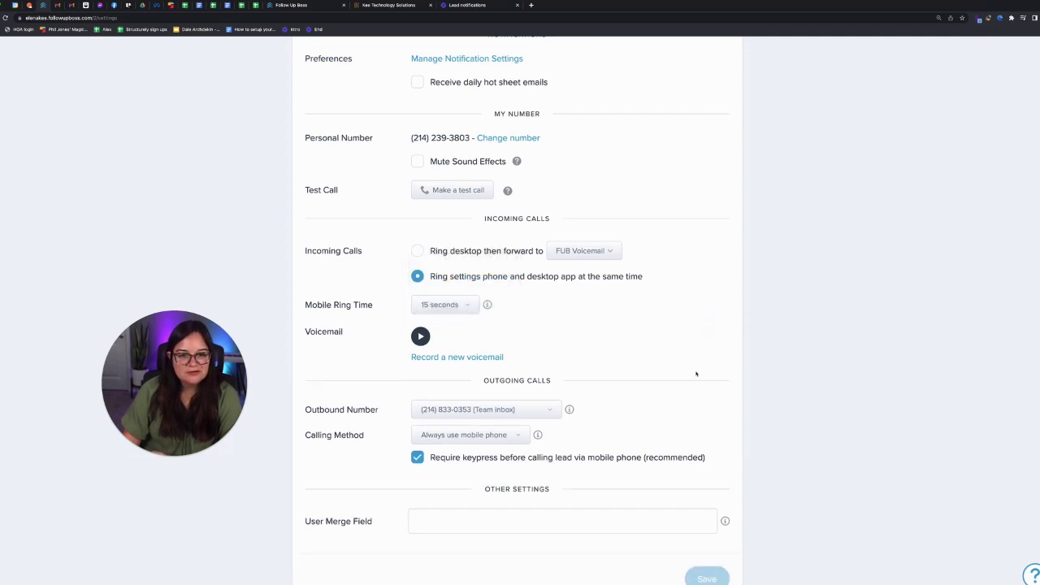
{"action": "left_click", "coordinate": [486, 257]}
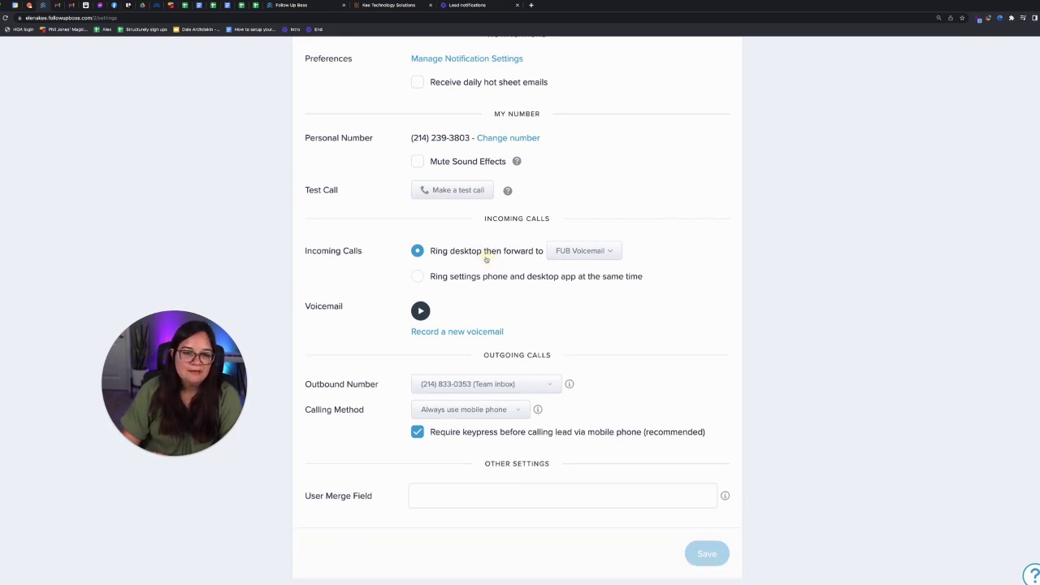
Open the Company inbox's edit settings from the Team Inboxes Manage page
{"action": "scroll", "coordinate": [505, 396], "scroll_direction": "up", "scroll_amount": 10}
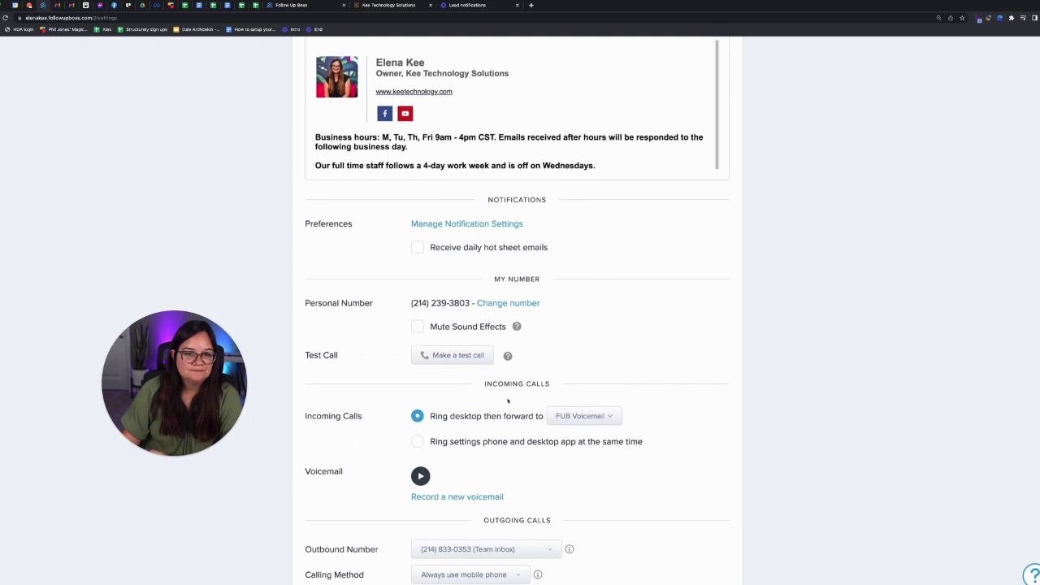
{"action": "left_click", "coordinate": [104, 63]}
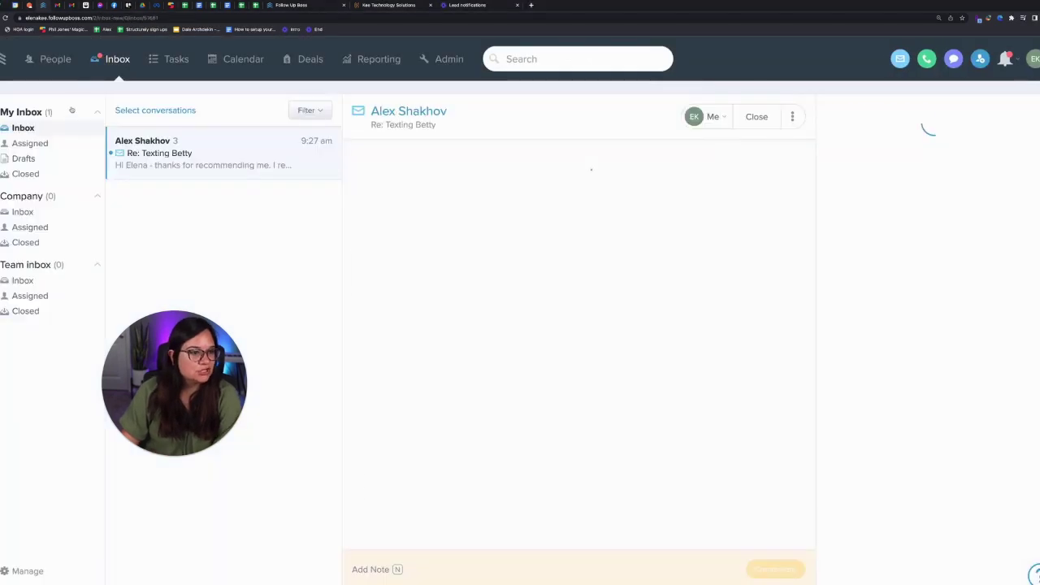
{"action": "left_click", "coordinate": [40, 280]}
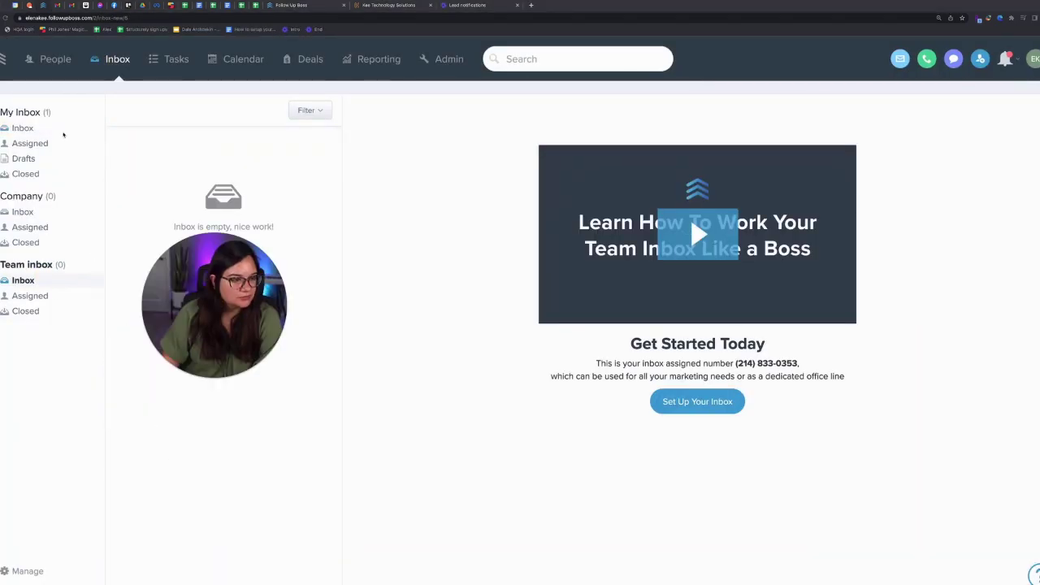
{"action": "left_click", "coordinate": [25, 571]}
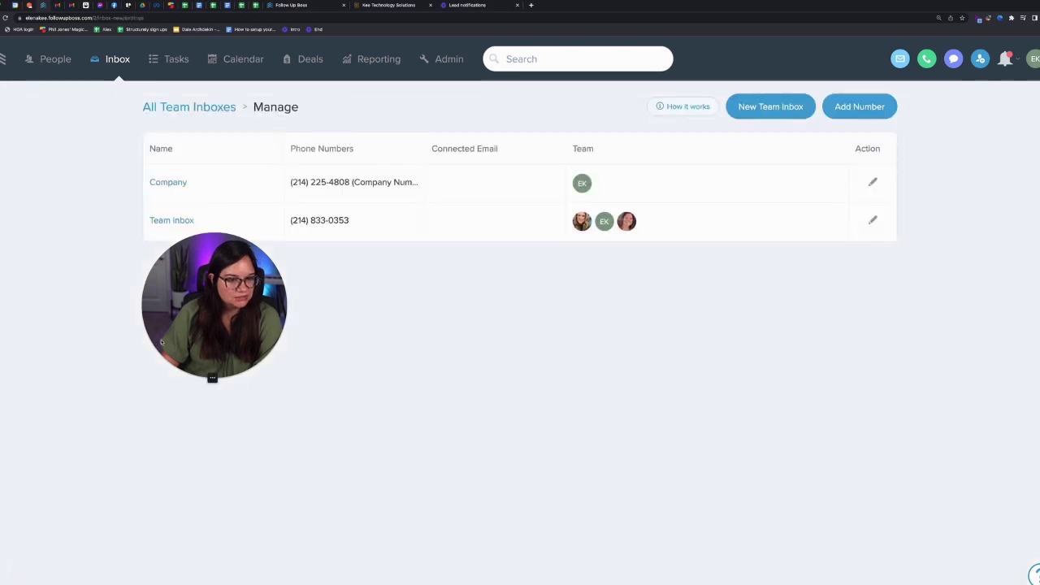
{"action": "left_click", "coordinate": [873, 182]}
Switch 'If there's no answer' to Forward, then back to Go to inbox voicemail
{"action": "scroll", "coordinate": [627, 315], "scroll_direction": "down", "scroll_amount": 1}
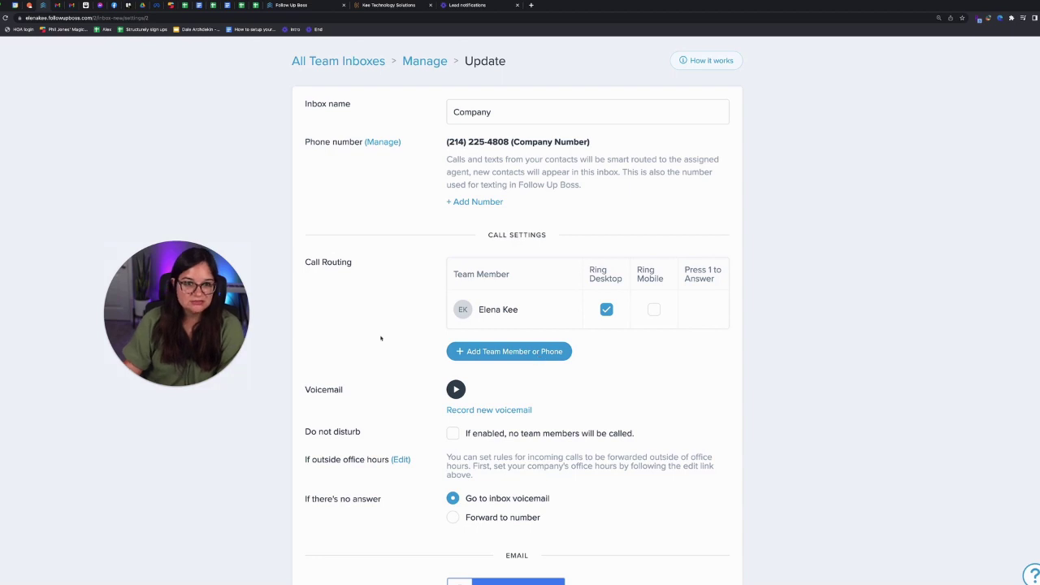
{"action": "scroll", "coordinate": [385, 349], "scroll_direction": "down", "scroll_amount": 2}
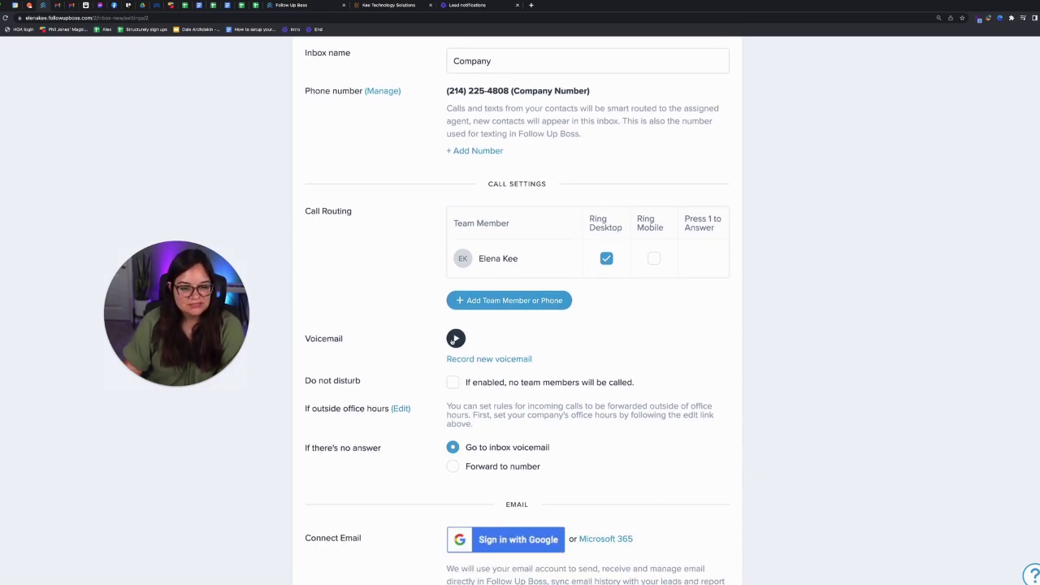
{"action": "scroll", "coordinate": [407, 360], "scroll_direction": "down", "scroll_amount": 2}
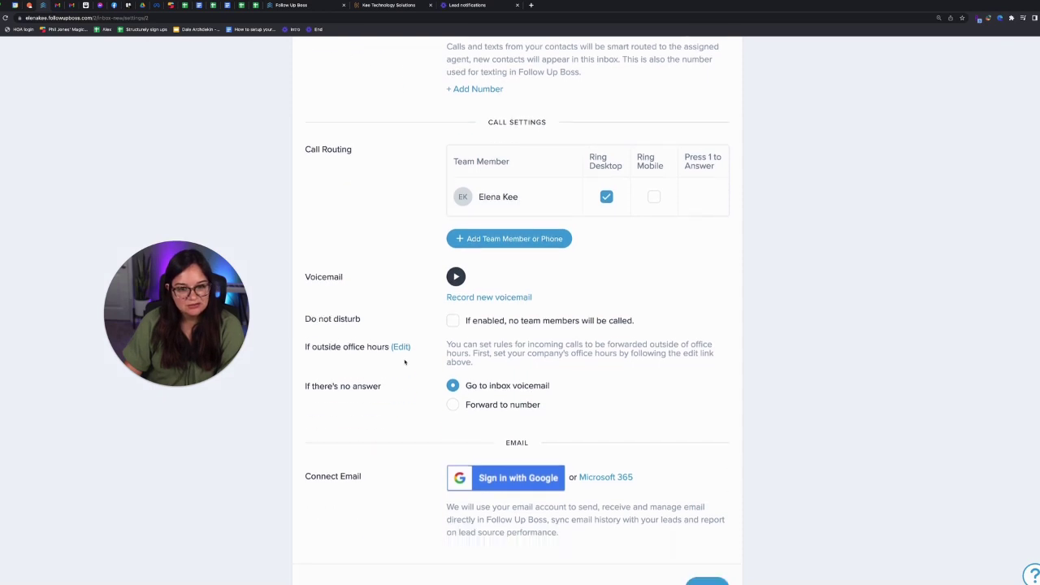
{"action": "scroll", "coordinate": [403, 360], "scroll_direction": "down", "scroll_amount": 1}
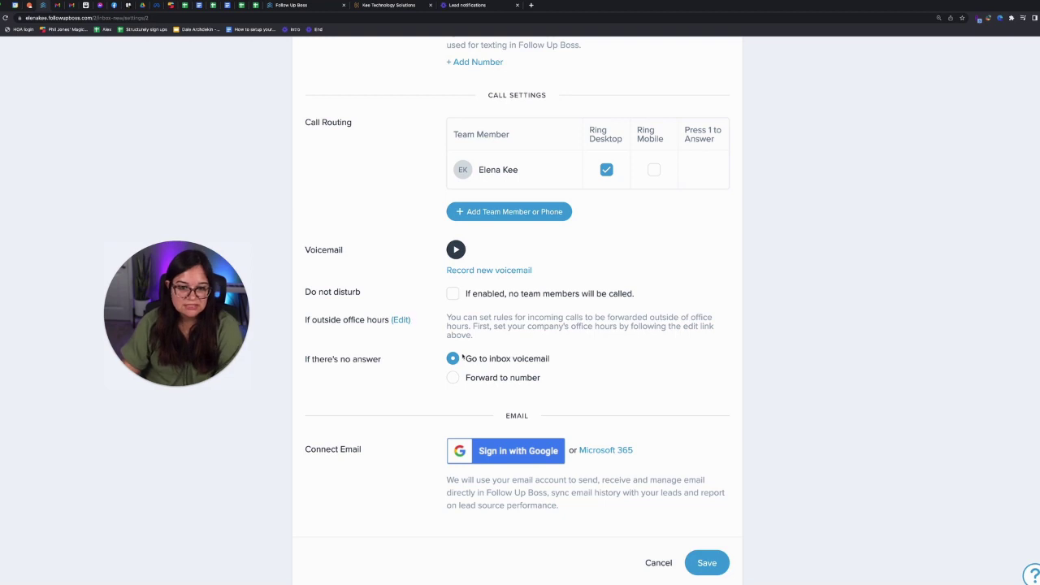
{"action": "left_click", "coordinate": [478, 377]}
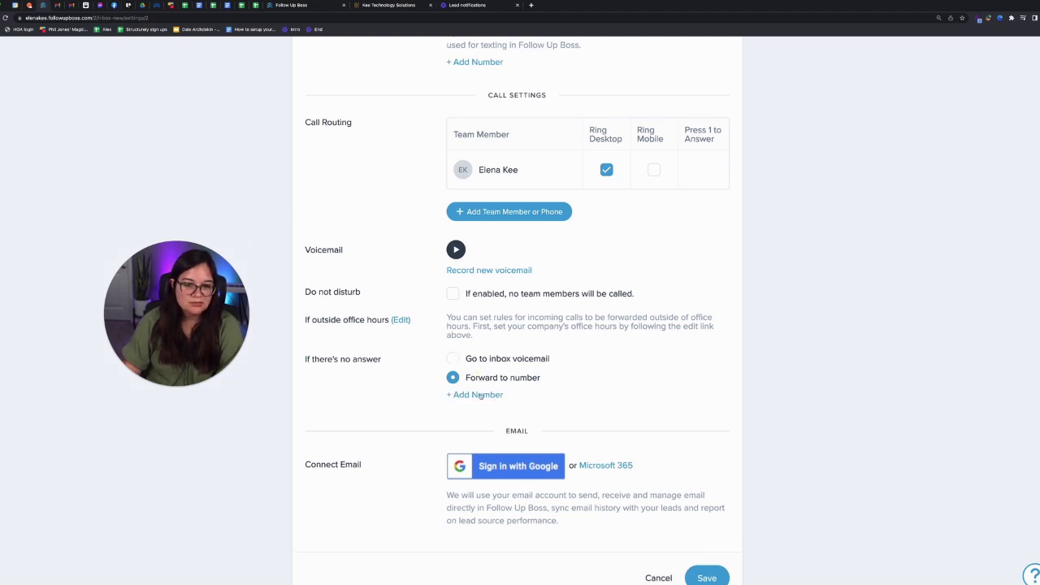
{"action": "left_click", "coordinate": [472, 359]}
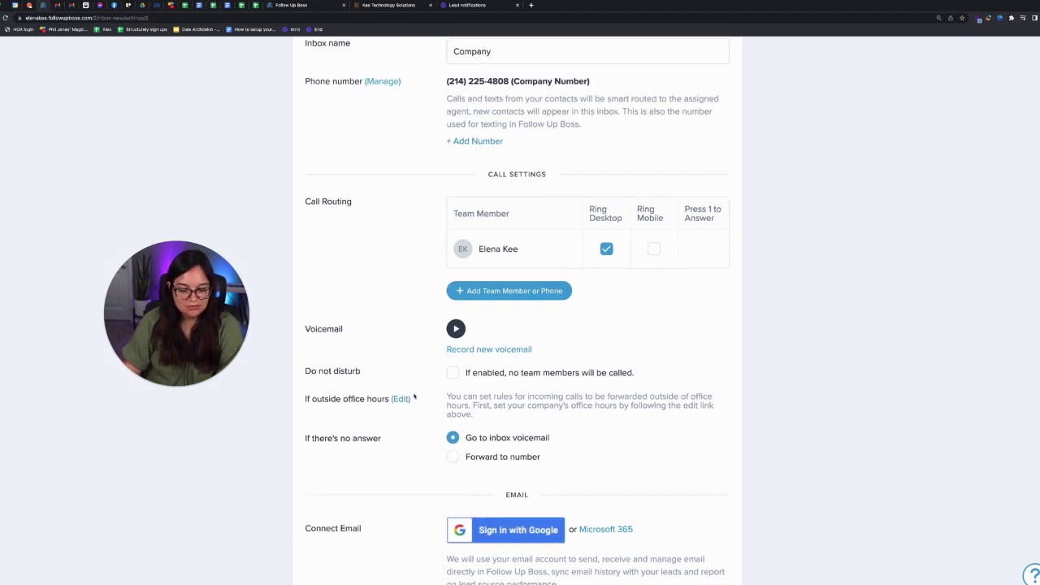